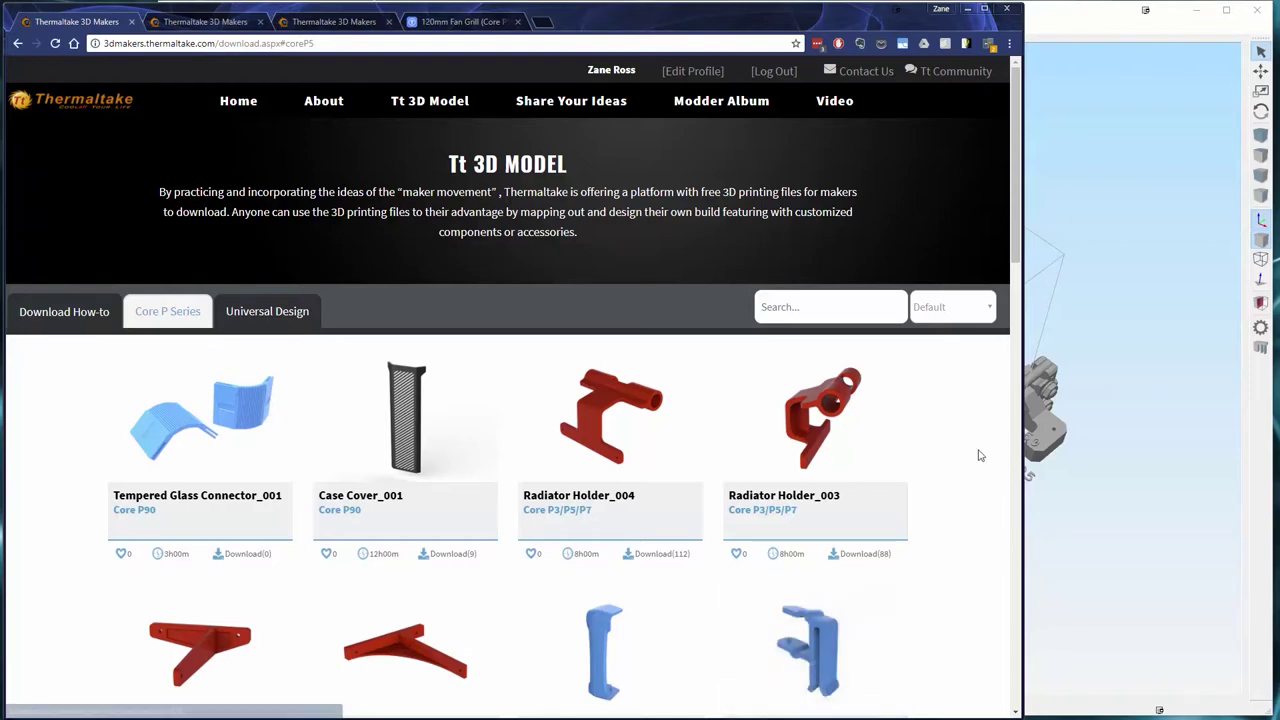
# Browse the Universal Design models and bring up the Fan Grill_001_Part A page (03hr00min, 12.16MB).
pyautogui.scroll(-3, 1003, 278)
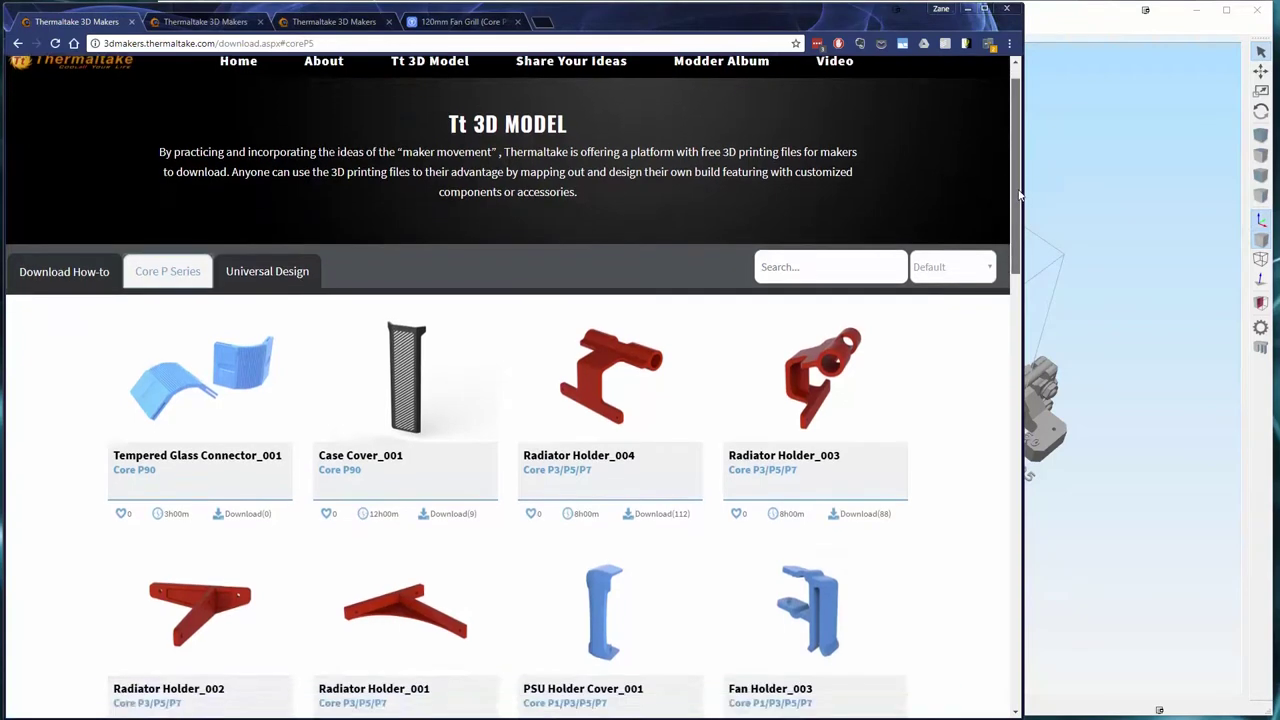
pyautogui.scroll(-3, 1003, 290)
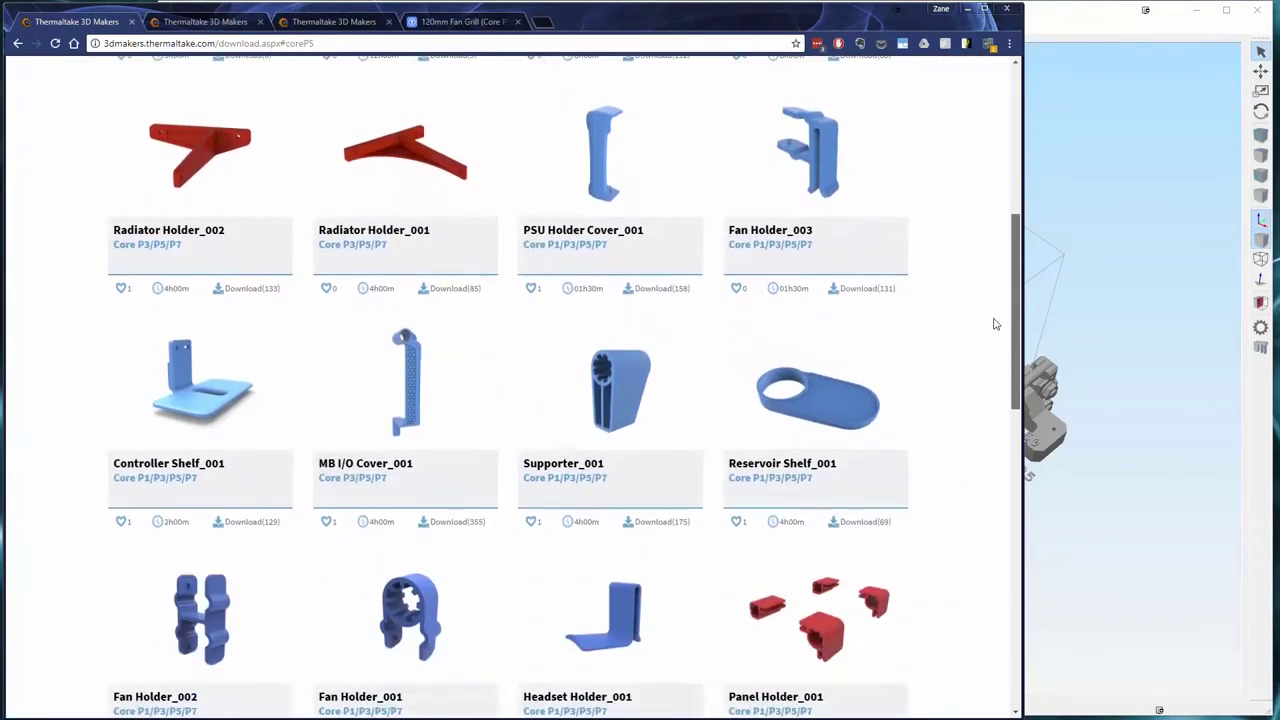
pyautogui.scroll(-5, 995, 371)
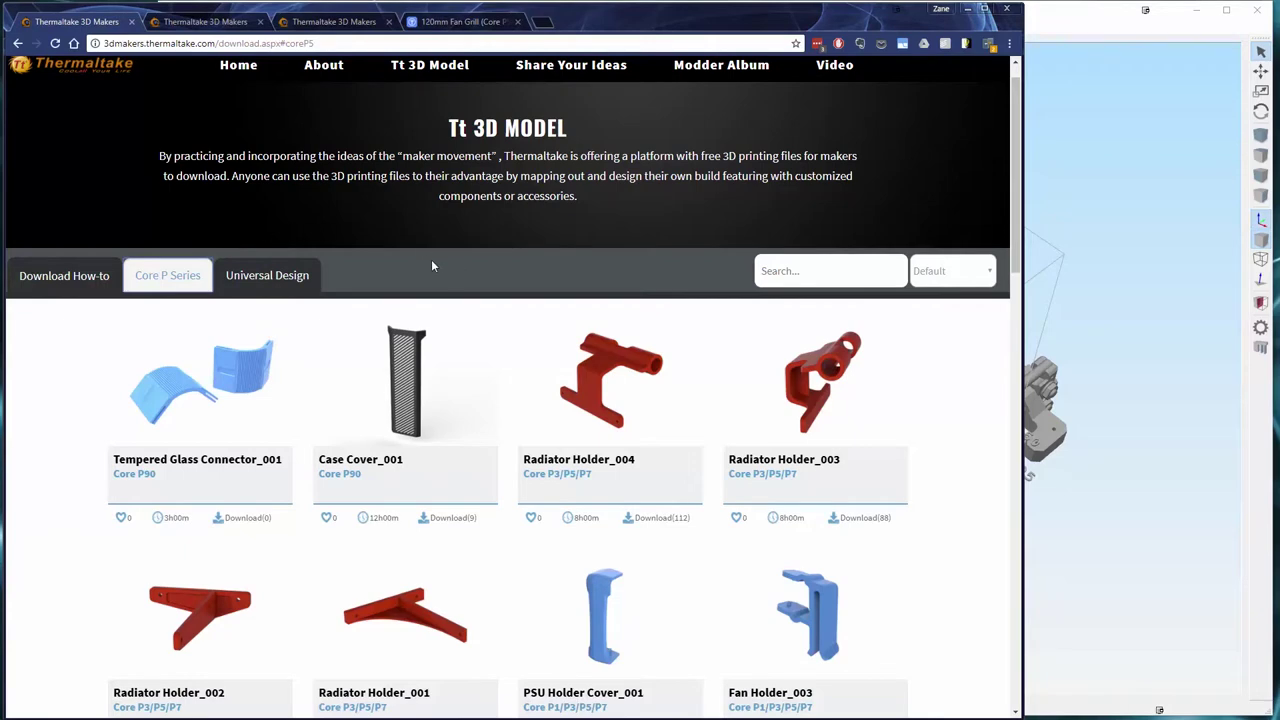
pyautogui.click(268, 276)
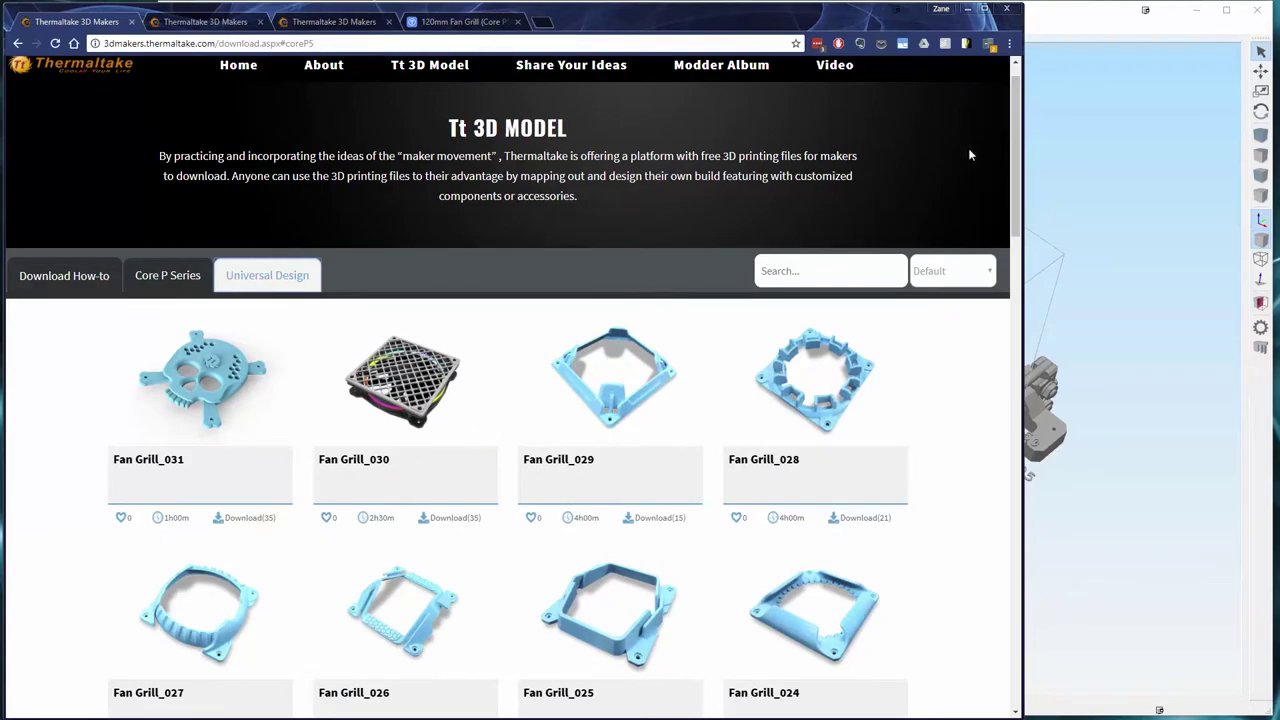
pyautogui.moveTo(1014, 127); pyautogui.dragTo(966, 503)
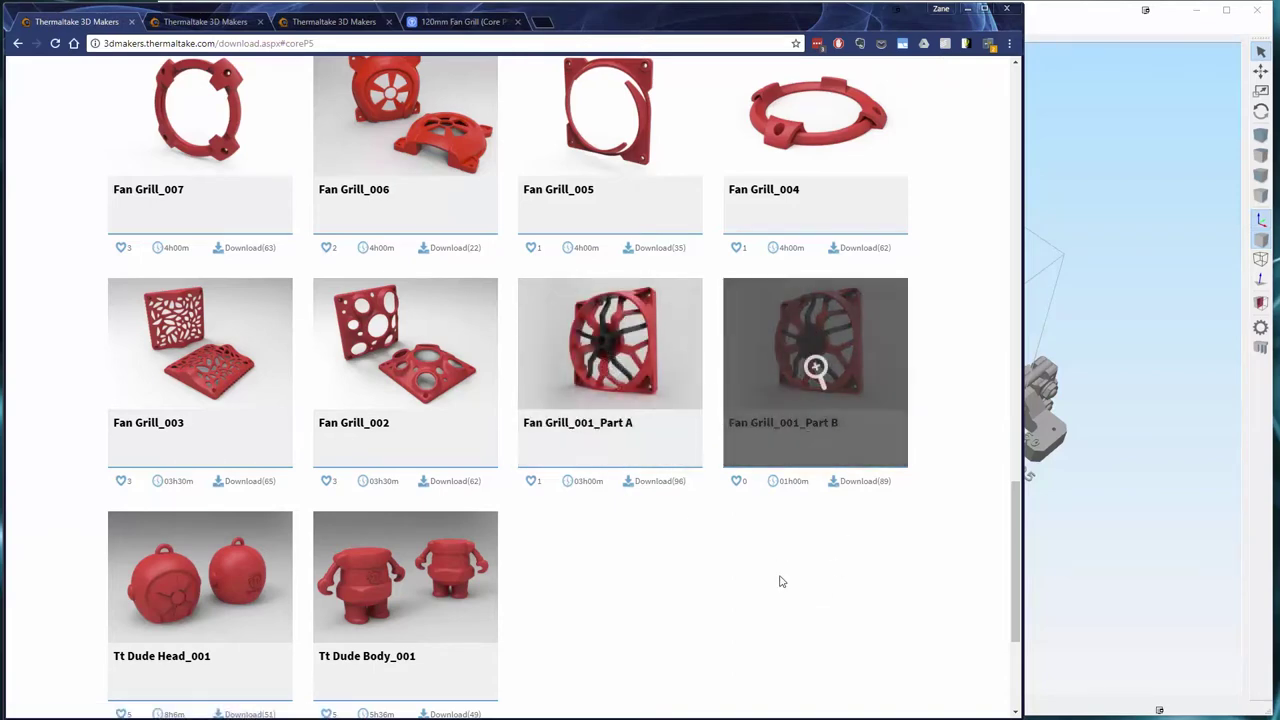
pyautogui.click(218, 21)
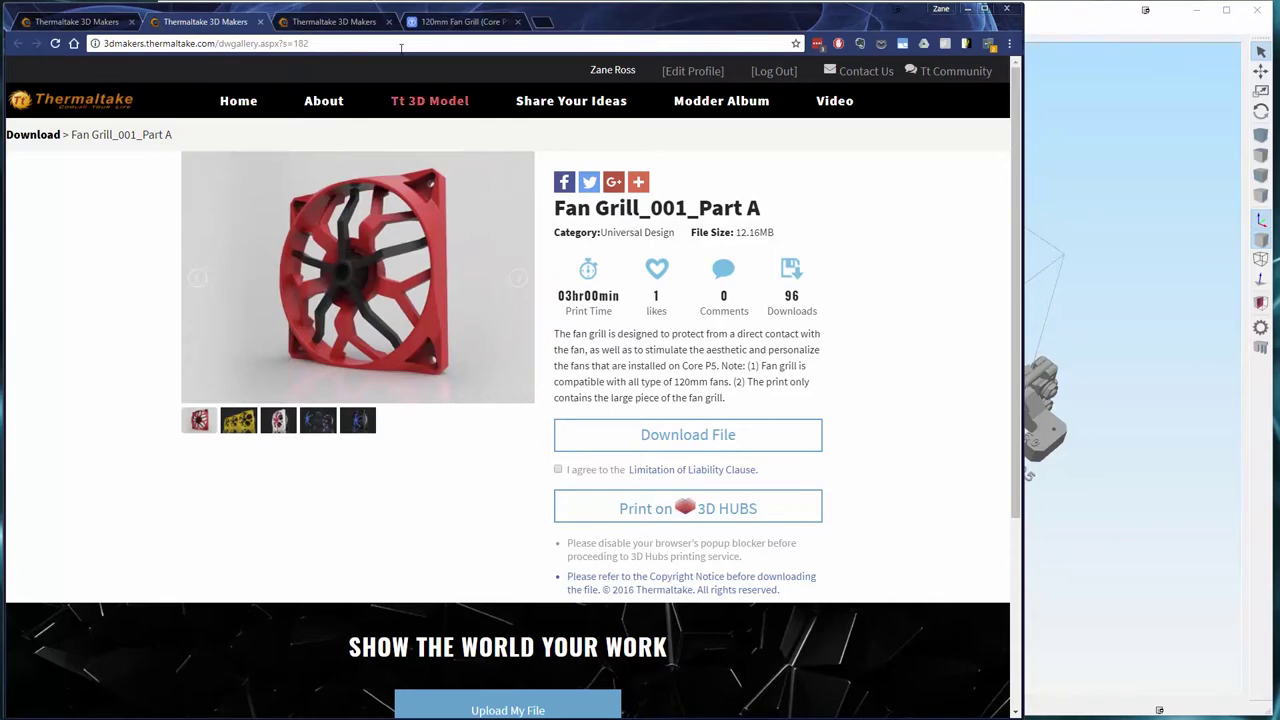
# Look over the Fan Grill_001_Part B and 120mm Fan Grill Thingiverse pages, then switch to Simplify3D.
pyautogui.click(332, 21)
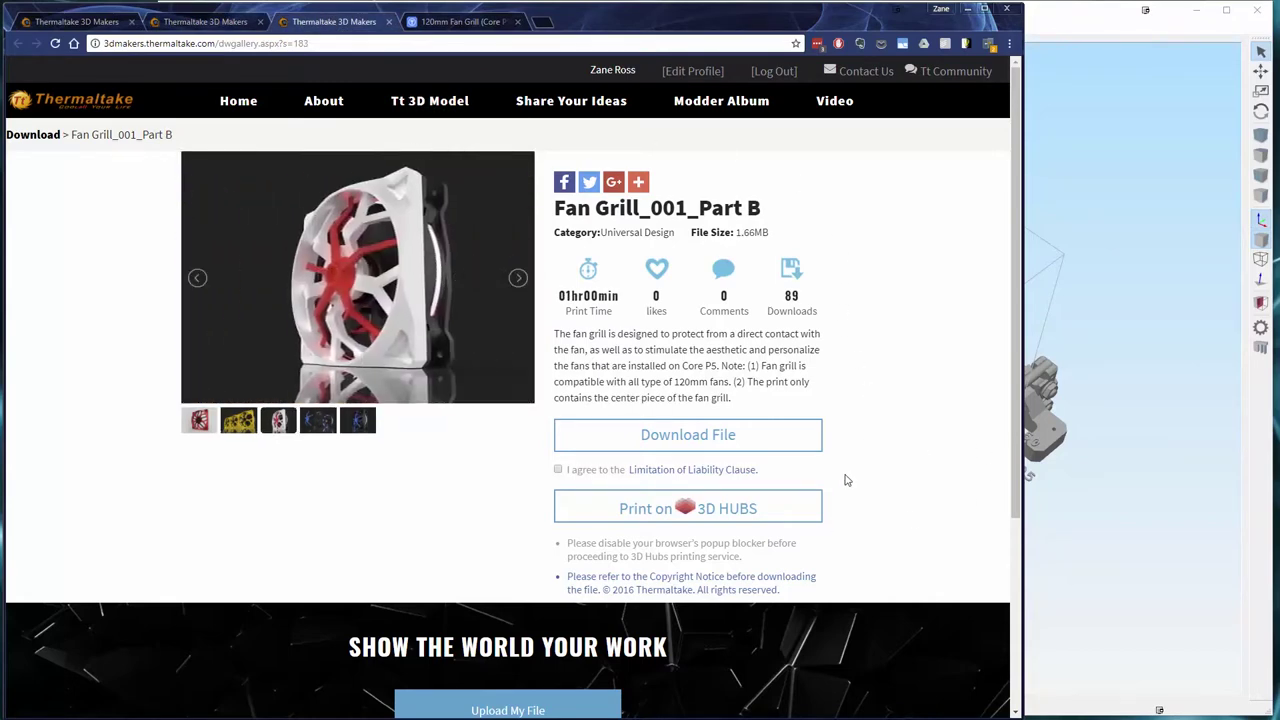
pyautogui.click(461, 22)
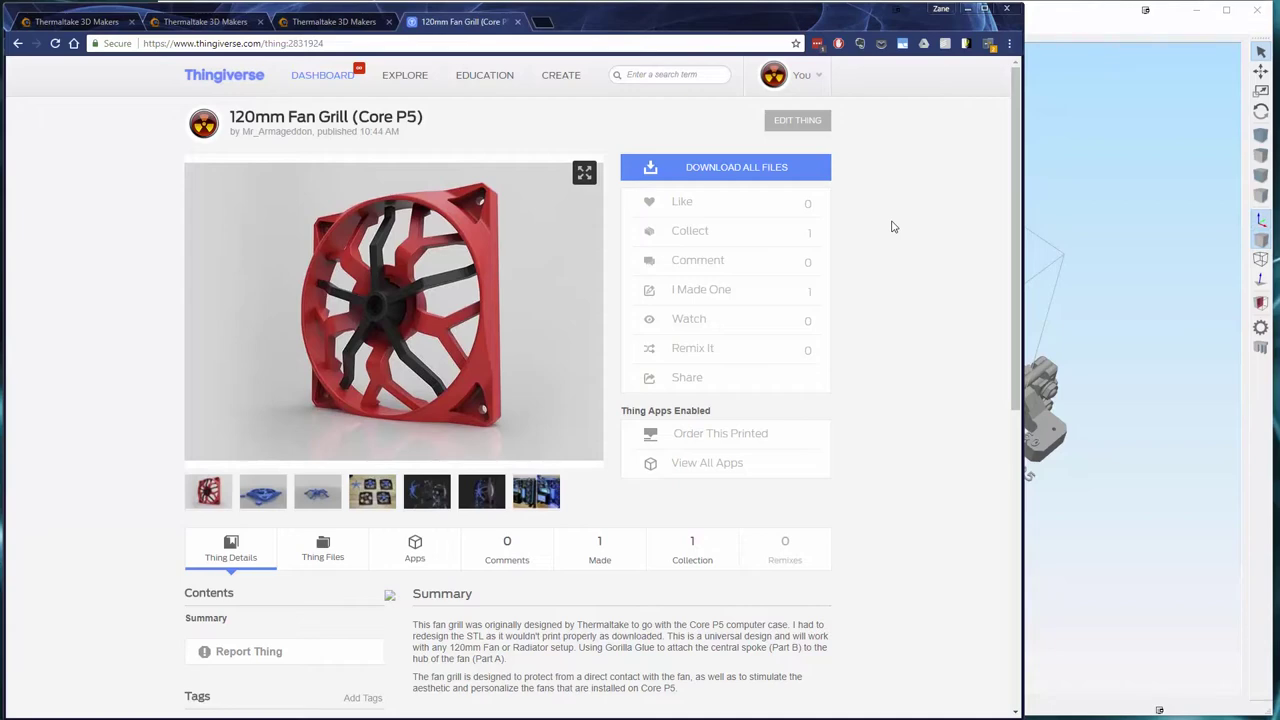
pyautogui.click(1068, 28)
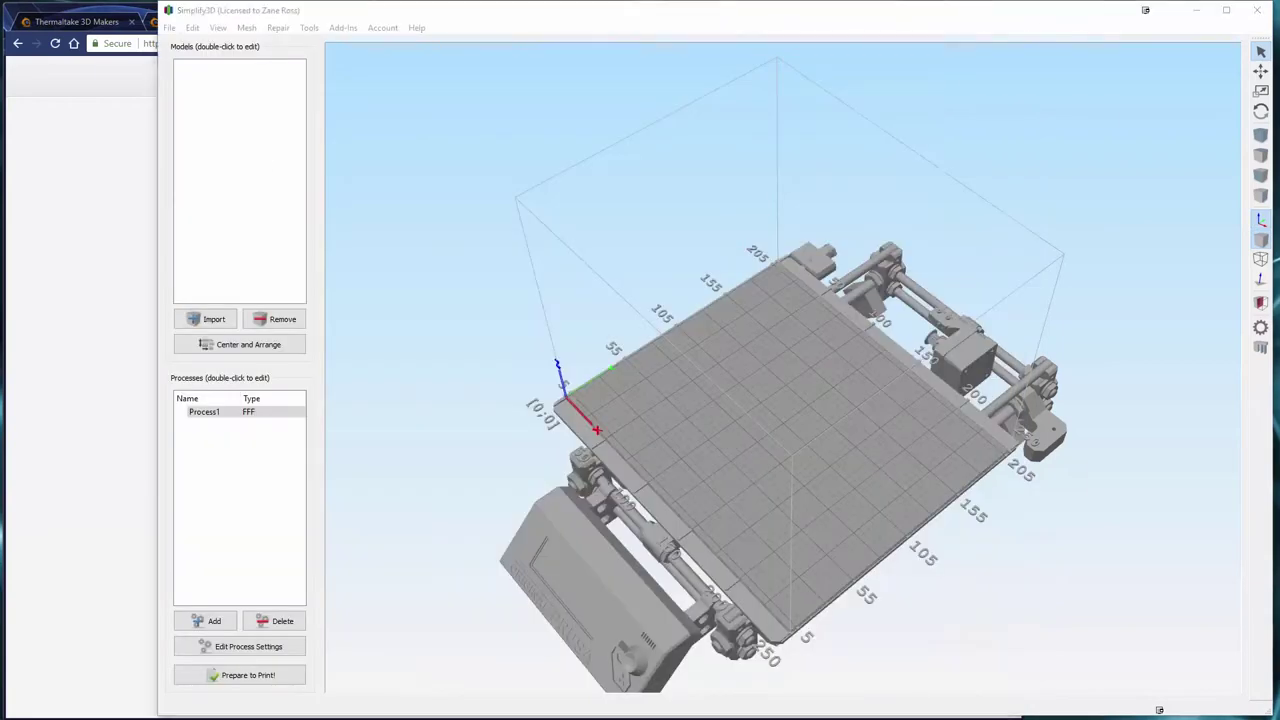
# Load the Fan Grill_001 STL (50812 triangles) centred on the build plate and view it top-front.
pyautogui.moveTo(49, 181); pyautogui.dragTo(678, 470)
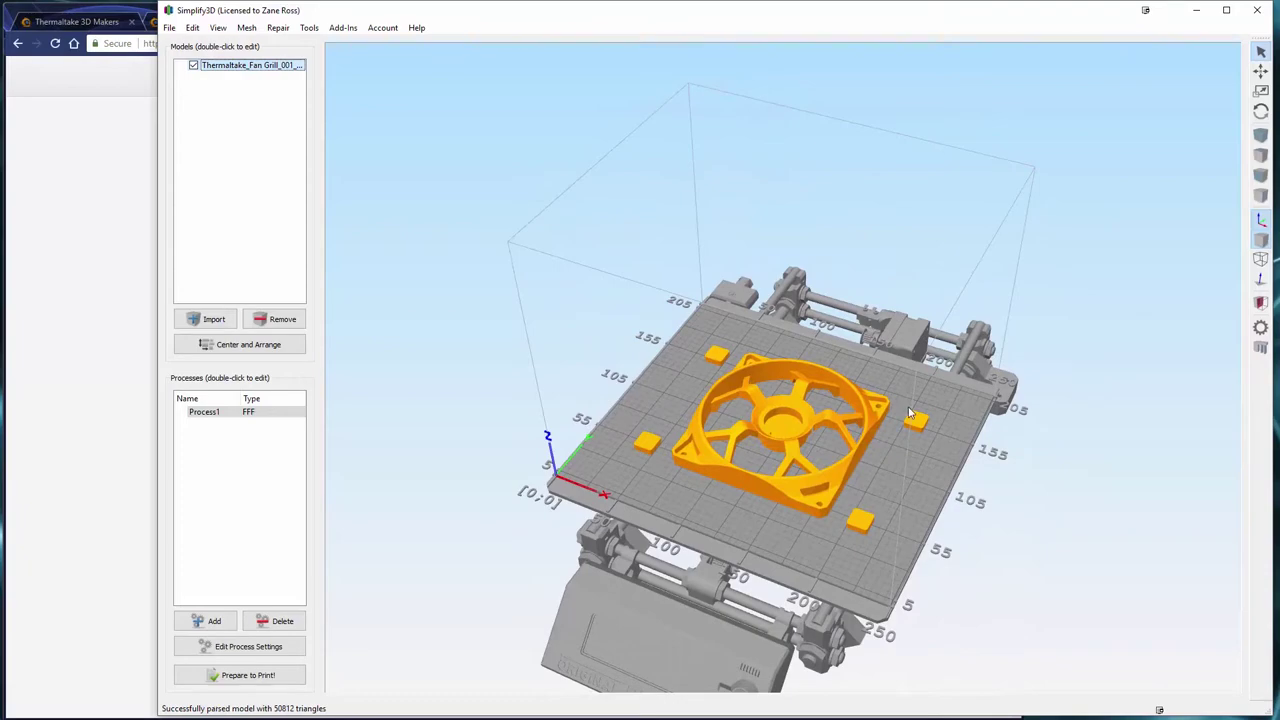
pyautogui.moveTo(844, 568); pyautogui.dragTo(662, 343)
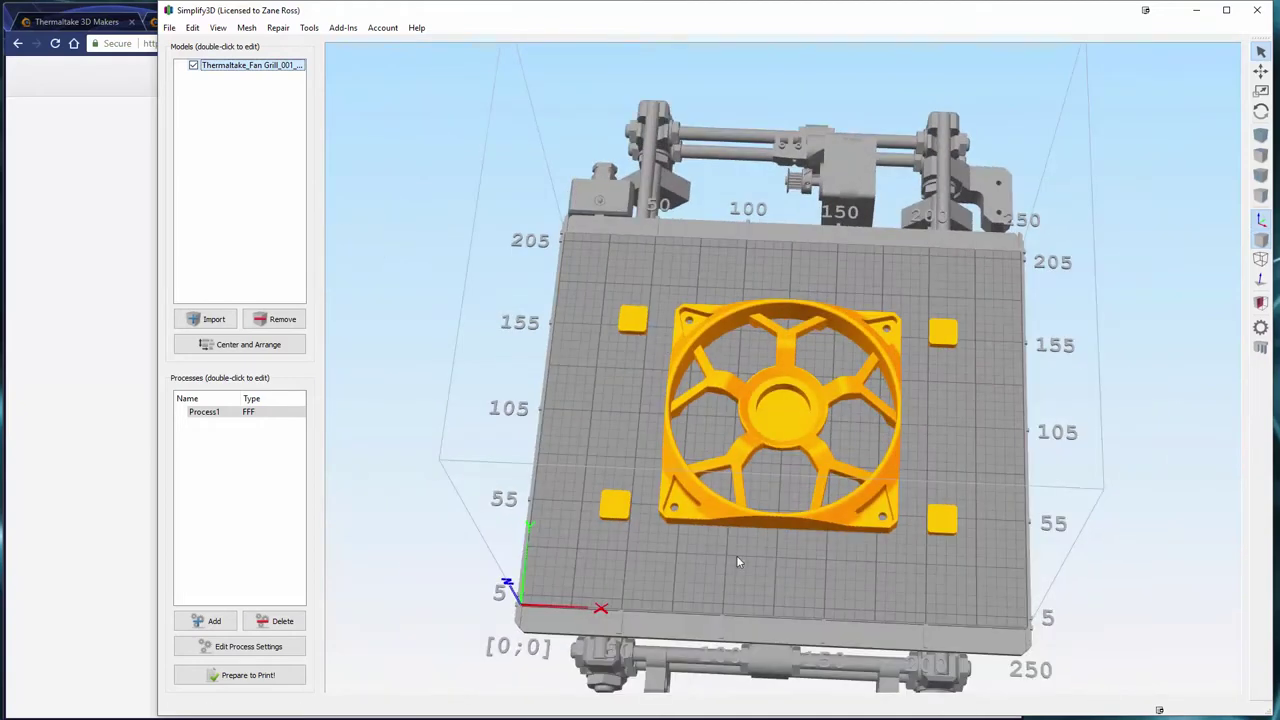
pyautogui.click(245, 28)
# Split the fan grill mesh with Mesh > Separate Connected Surfaces.
pyautogui.click(245, 28)
pyautogui.click(246, 28)
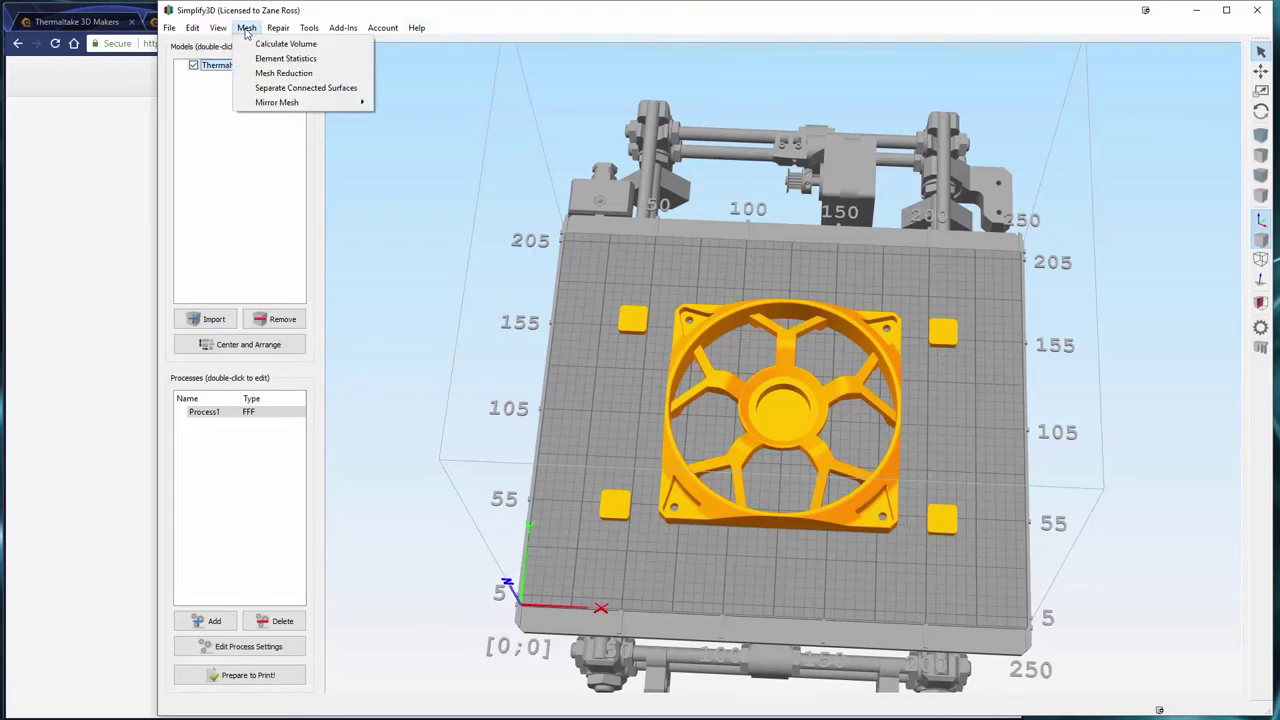
pyautogui.click(308, 88)
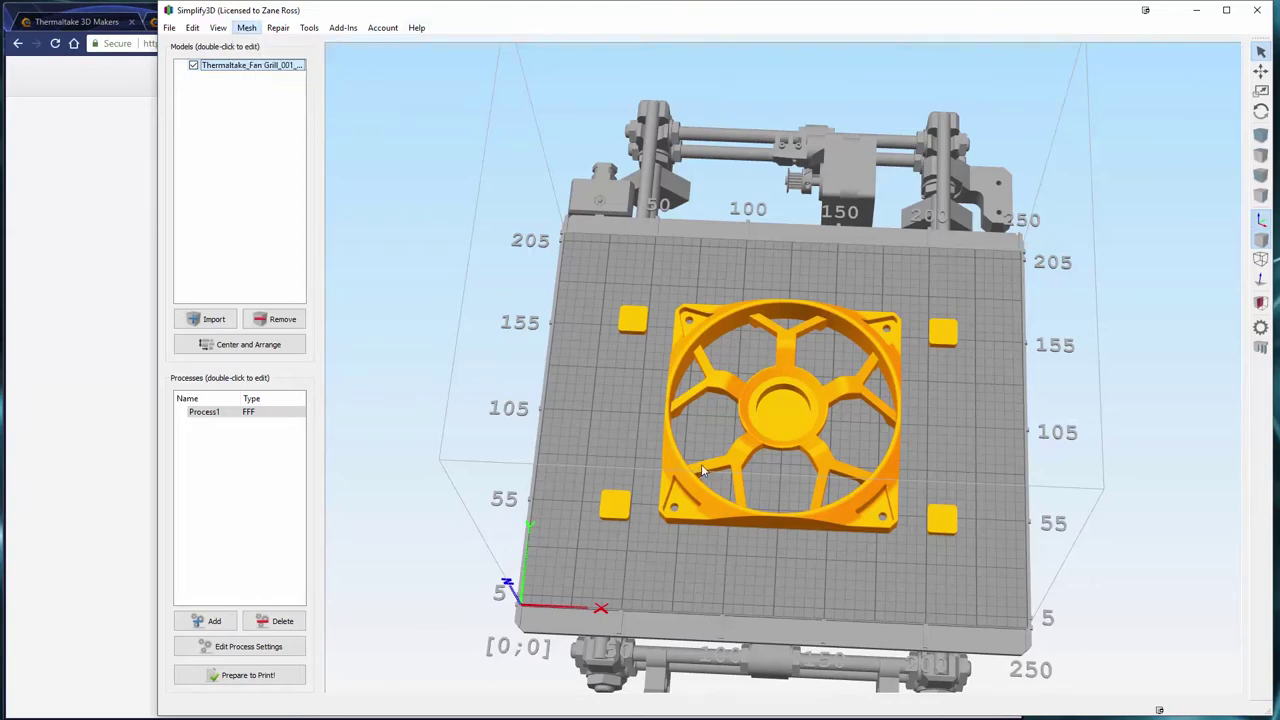
# Delete the four loose corner squares so only the grill remains.
pyautogui.click(639, 329)
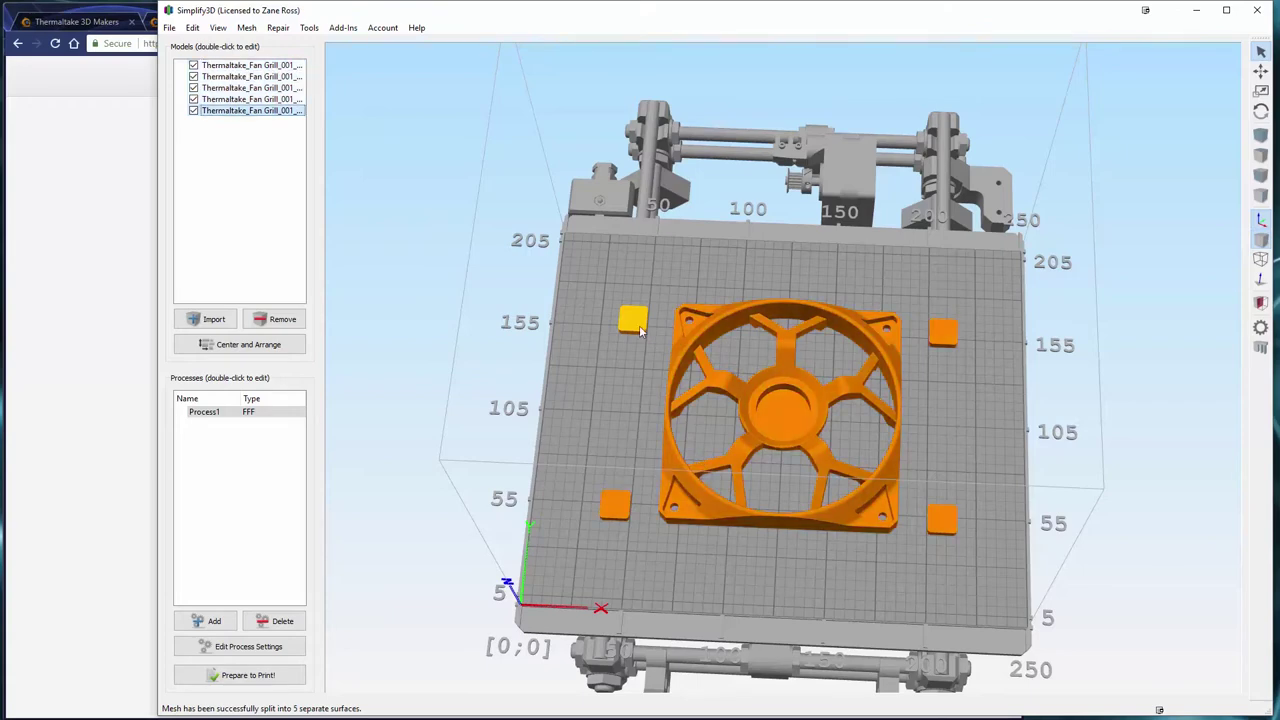
pyautogui.press('Delete')
pyautogui.click(611, 508)
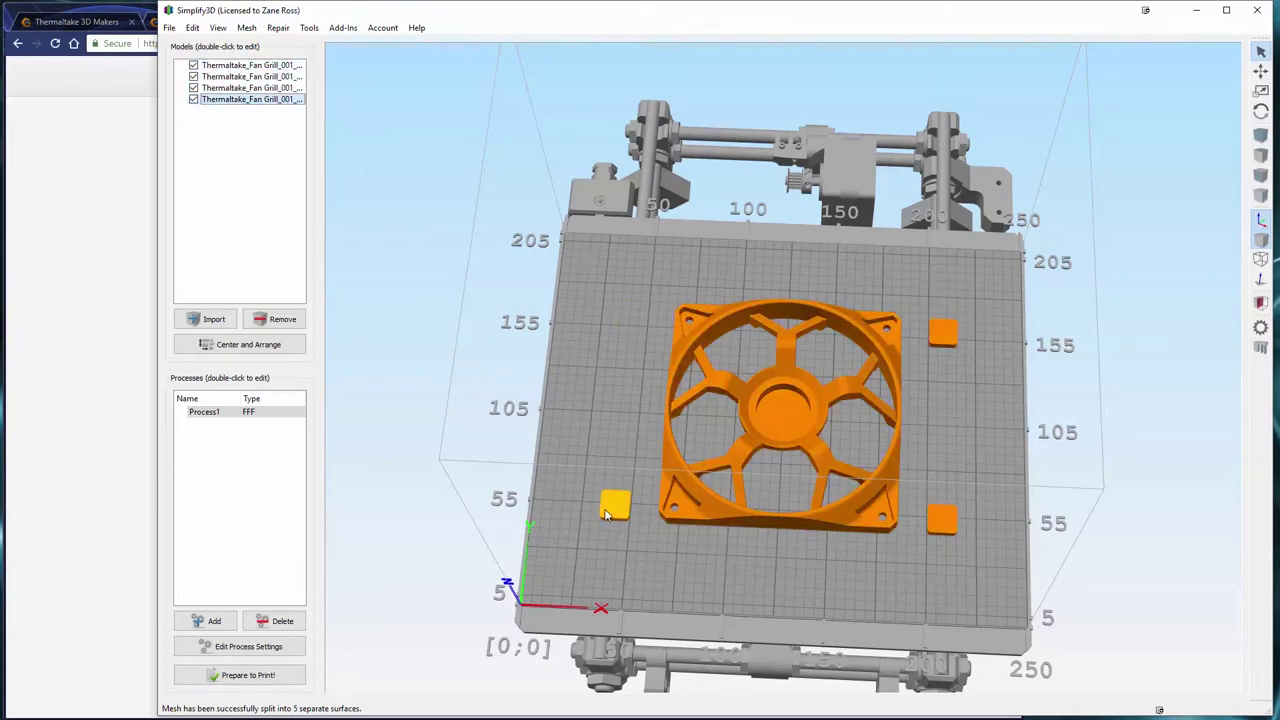
pyautogui.press('Delete')
pyautogui.click(943, 518)
pyautogui.press('Delete')
pyautogui.click(943, 333)
pyautogui.press('Delete')
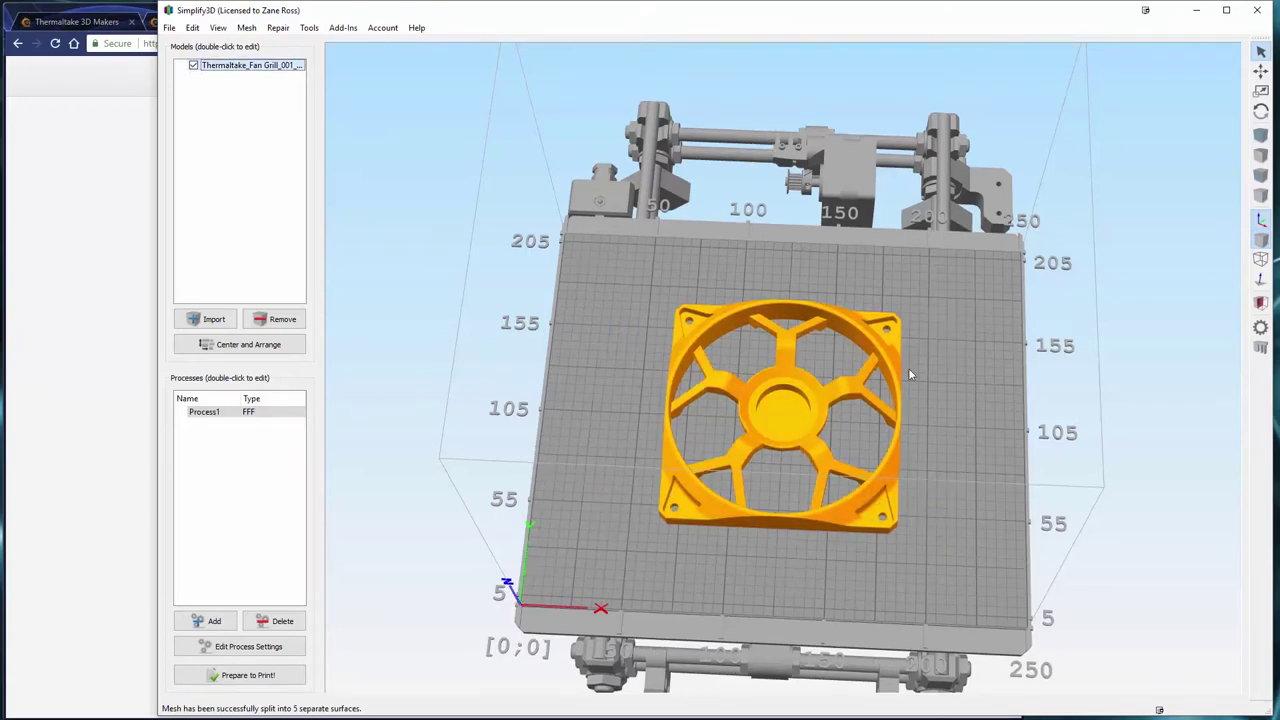
pyautogui.click(773, 428)
pyautogui.moveTo(773, 428); pyautogui.dragTo(377, 362)
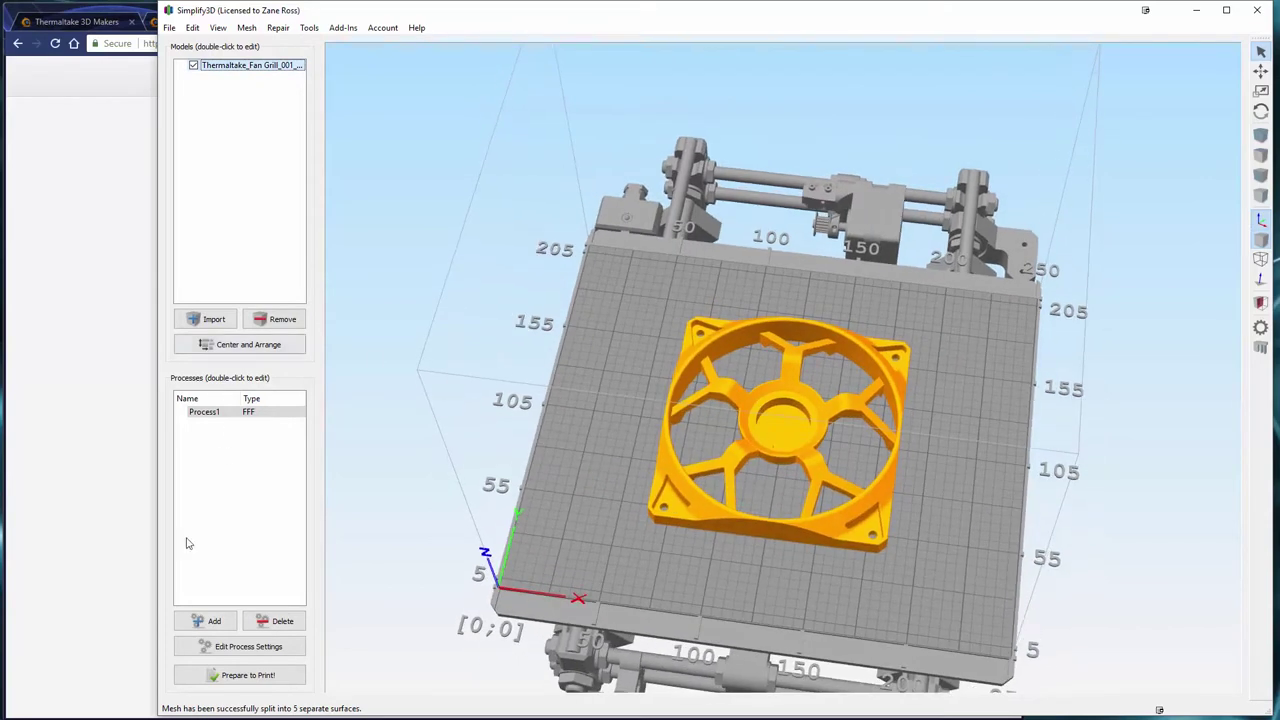
pyautogui.click(257, 647)
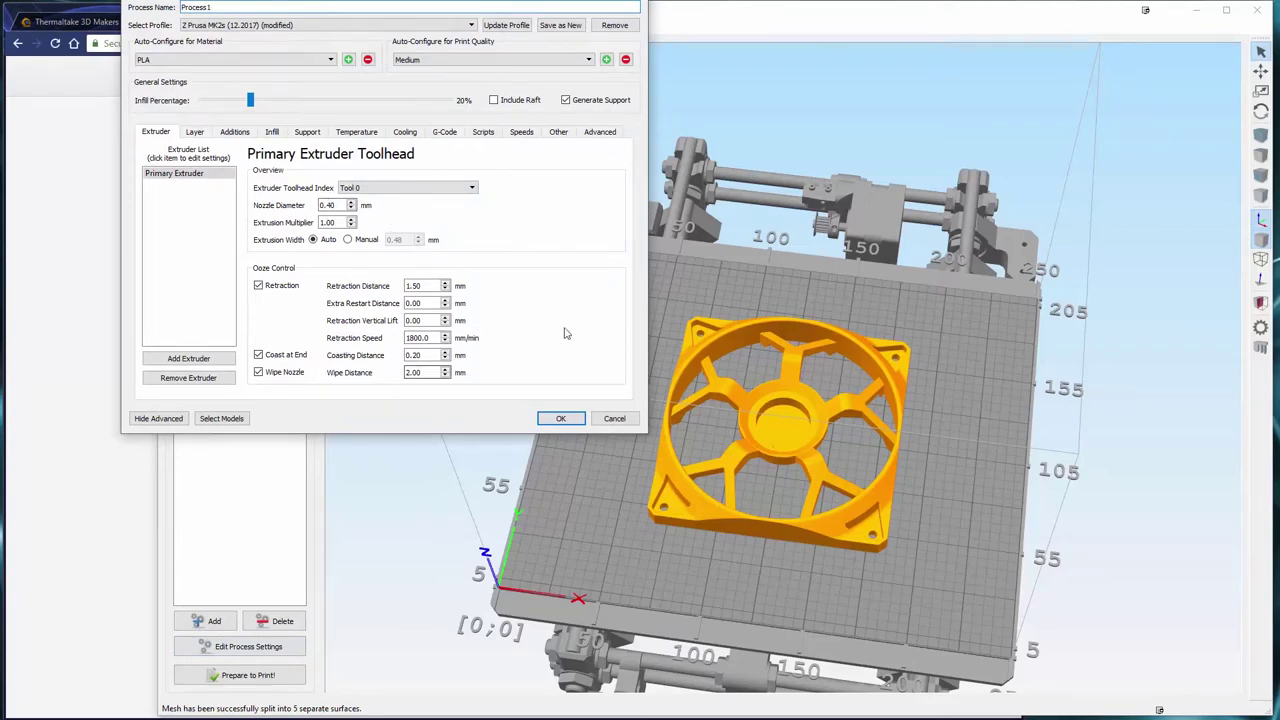
# Slice the grill with unchanged Process1 settings: 127 layers, 6 hours 22 minutes, 81.59 g.
pyautogui.click(614, 418)
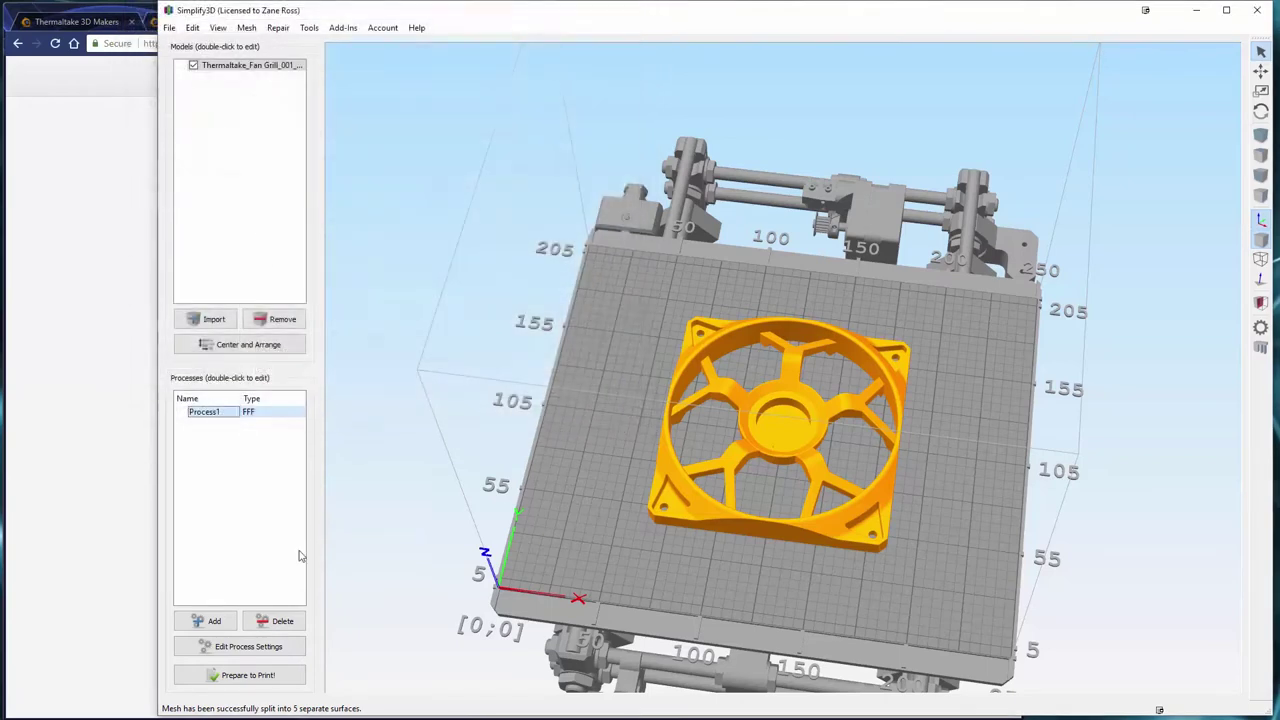
pyautogui.click(248, 676)
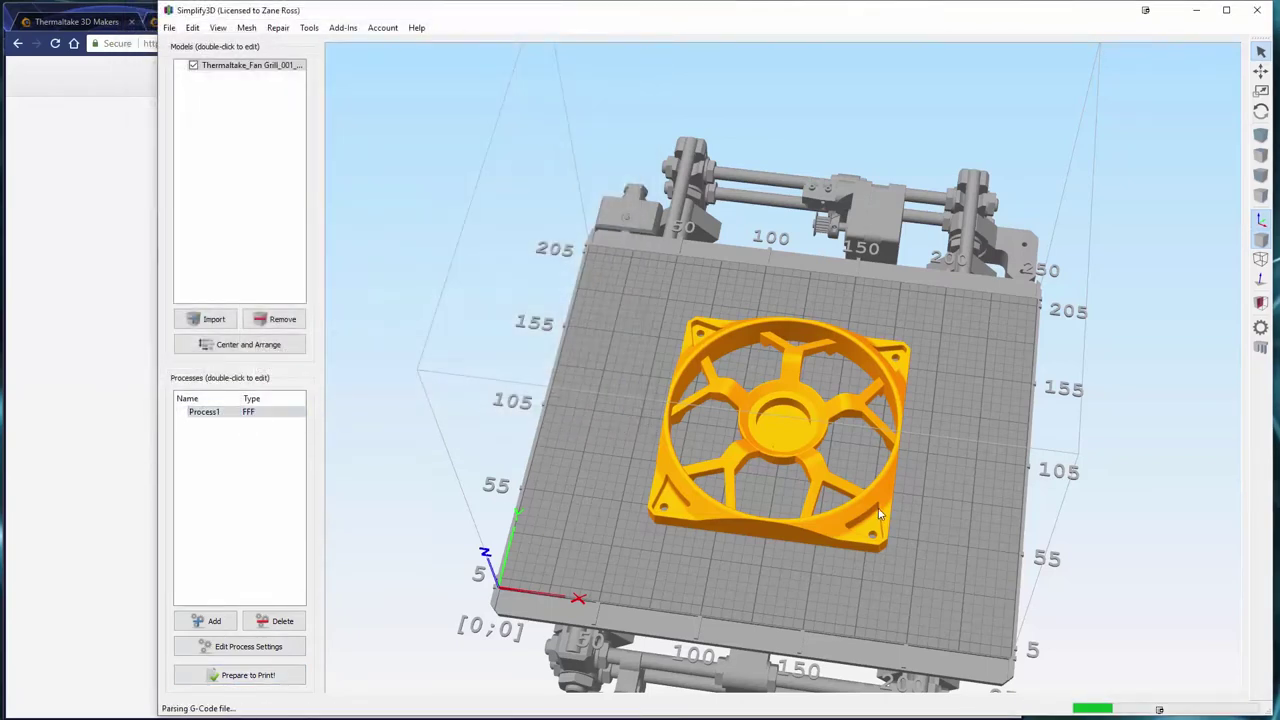
pyautogui.scroll(3, 902, 558)
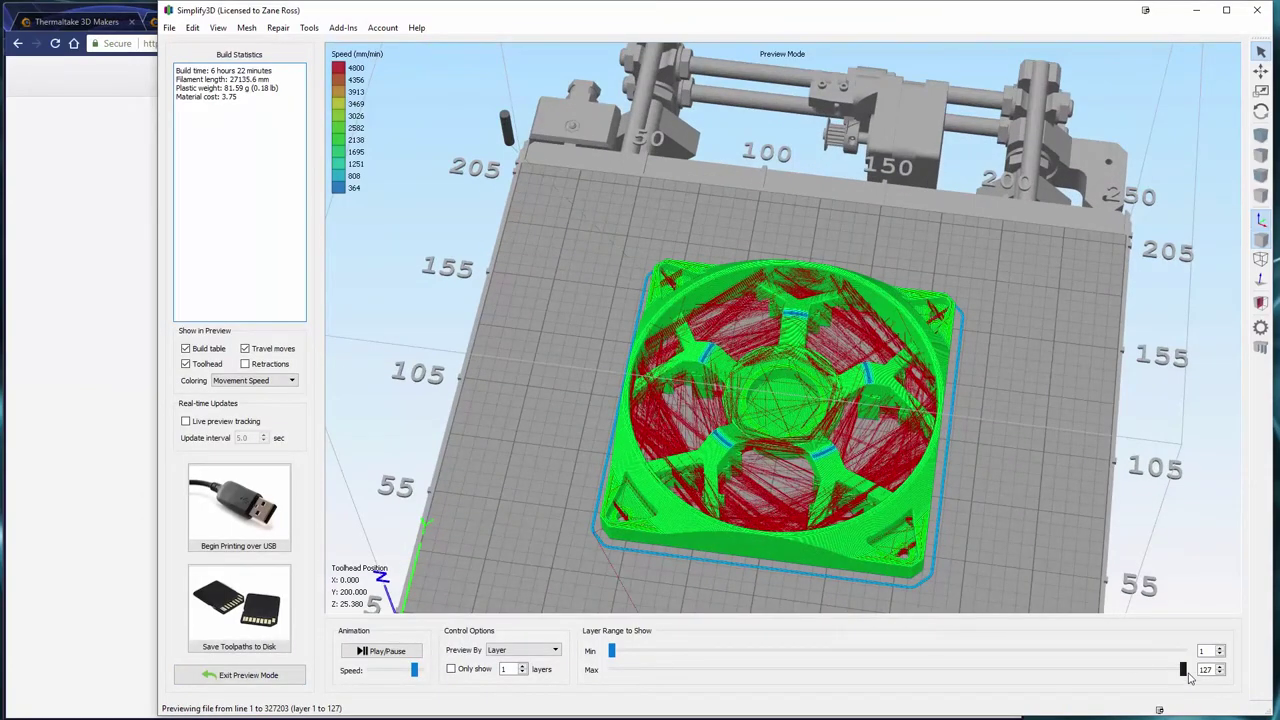
# Scrub the preview through 8, 19 and all 127 layers, then exit preview mode.
pyautogui.moveTo(1183, 669); pyautogui.dragTo(1176, 669)
pyautogui.moveTo(1035, 669); pyautogui.dragTo(610, 672)
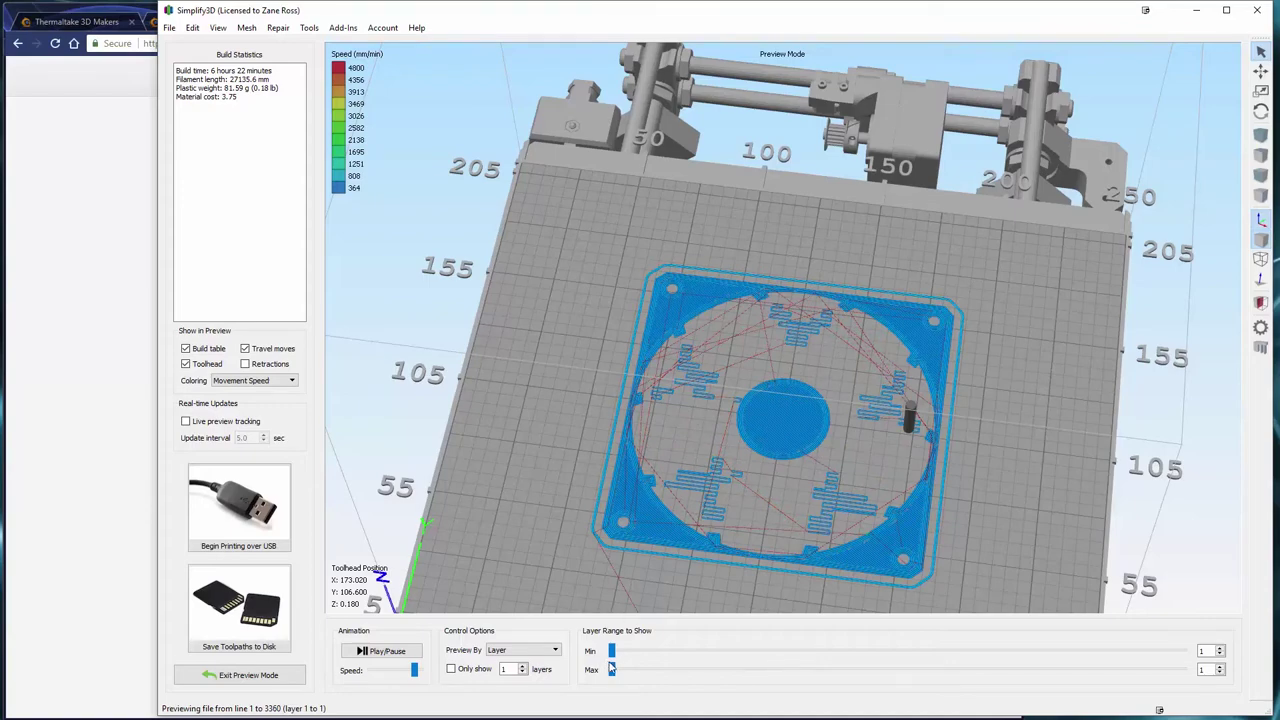
pyautogui.moveTo(612, 669); pyautogui.dragTo(1116, 669)
pyautogui.moveTo(1123, 588); pyautogui.dragTo(1208, 580)
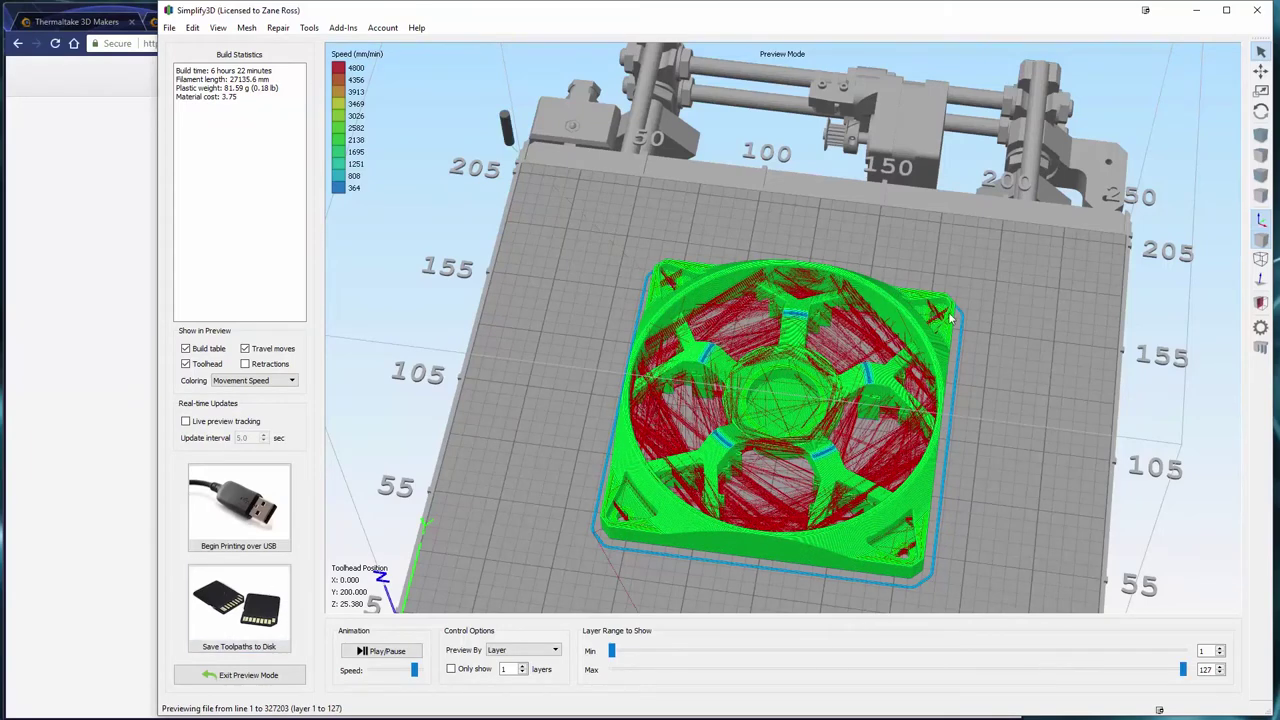
pyautogui.click(228, 672)
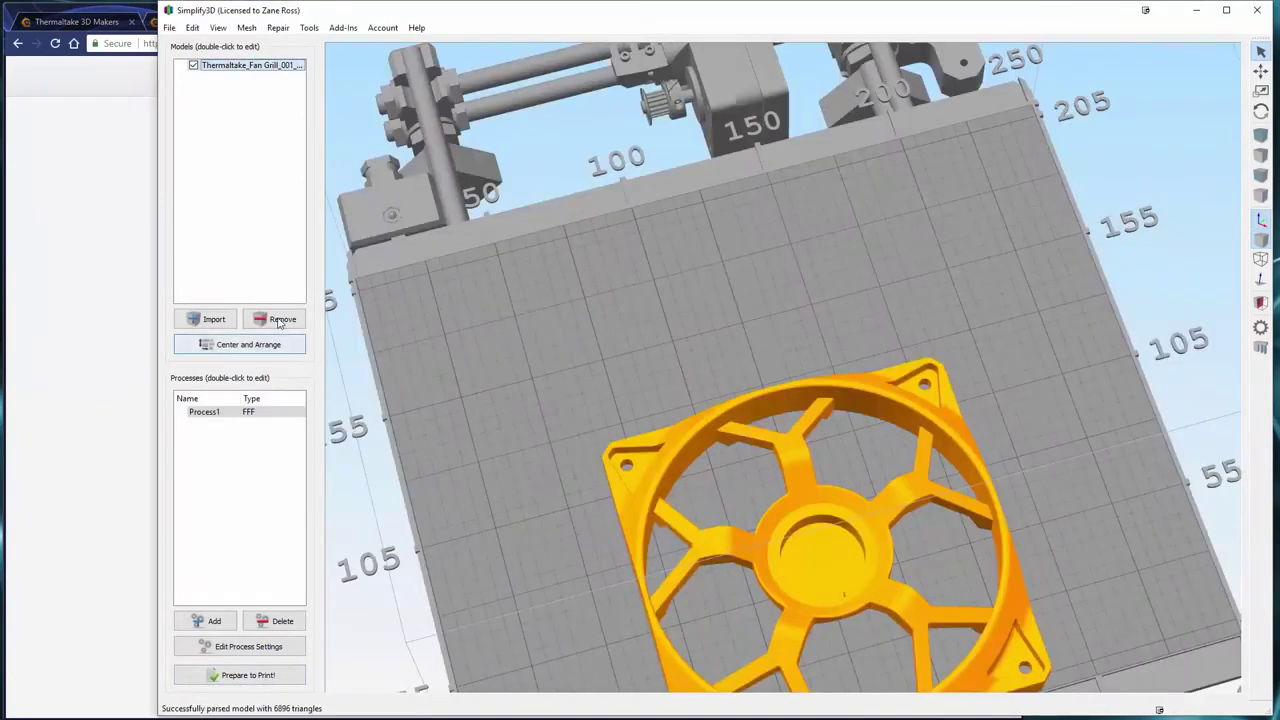
# Replace the grill with the Part B central spoke STL (6896 triangles) and inspect it.
pyautogui.click(279, 321)
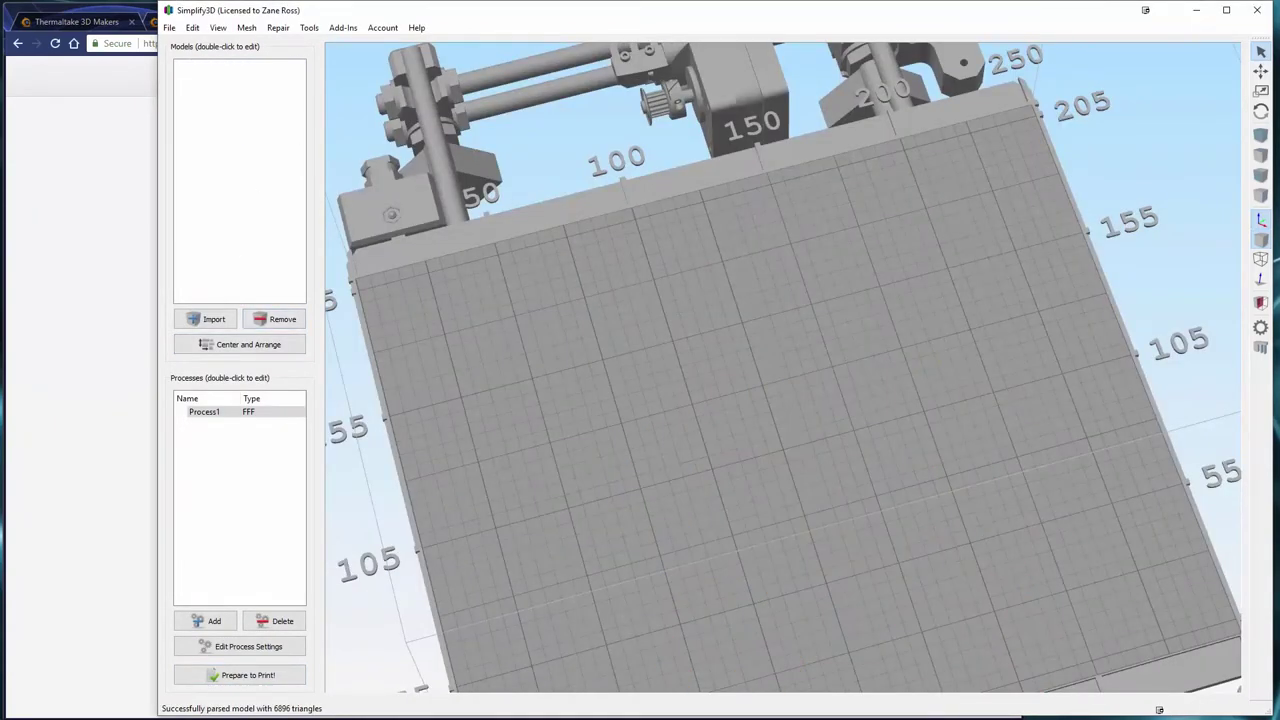
pyautogui.moveTo(43, 206); pyautogui.dragTo(240, 120)
pyautogui.moveTo(520, 540); pyautogui.dragTo(884, 467)
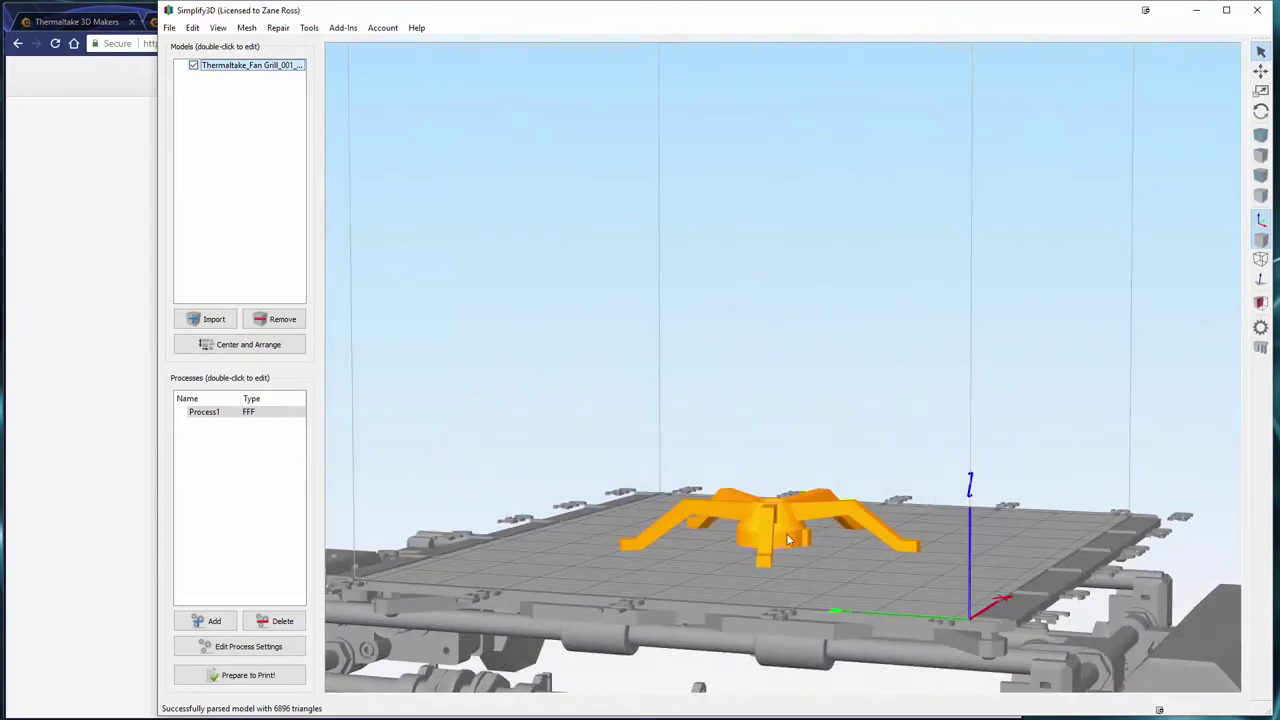
pyautogui.moveTo(856, 553); pyautogui.dragTo(640, 600)
# Slice the spoke part (89 layers, 1 hour 16 minutes, 15.46 g) and review its layers.
pyautogui.click(243, 675)
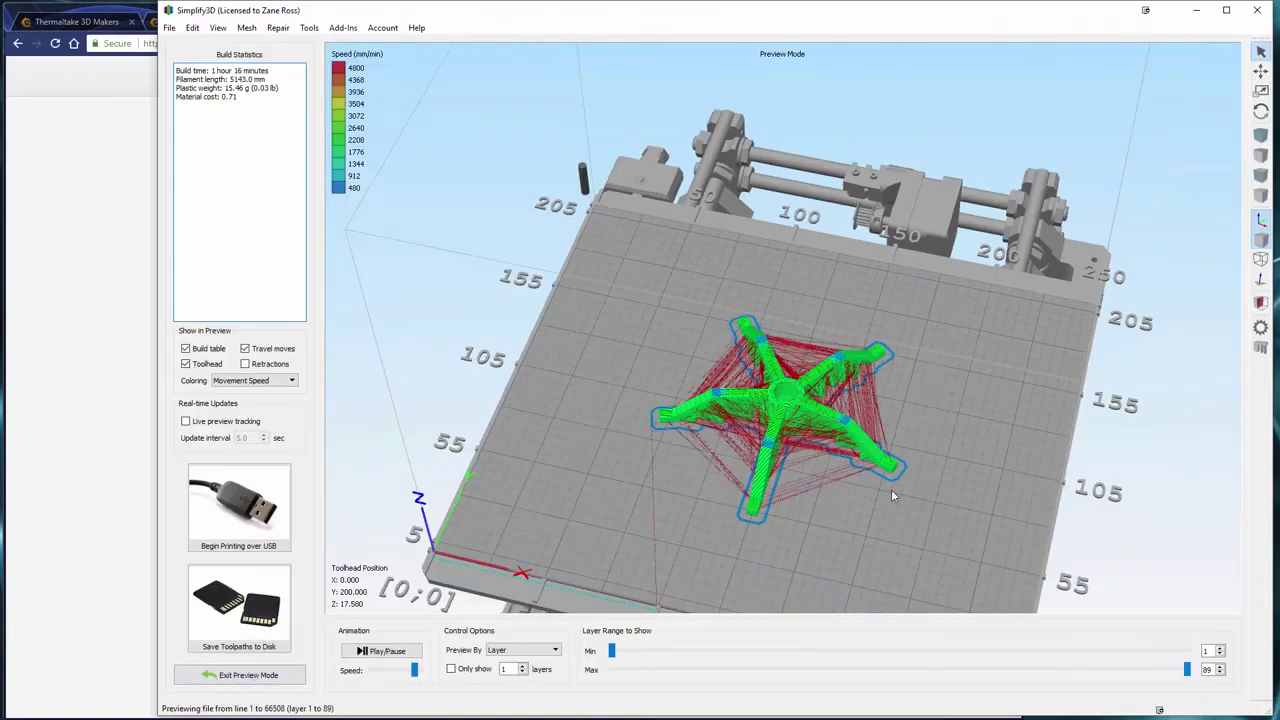
pyautogui.moveTo(891, 489); pyautogui.dragTo(751, 486)
pyautogui.scroll(5, 751, 486)
pyautogui.moveTo(721, 544); pyautogui.dragTo(966, 667)
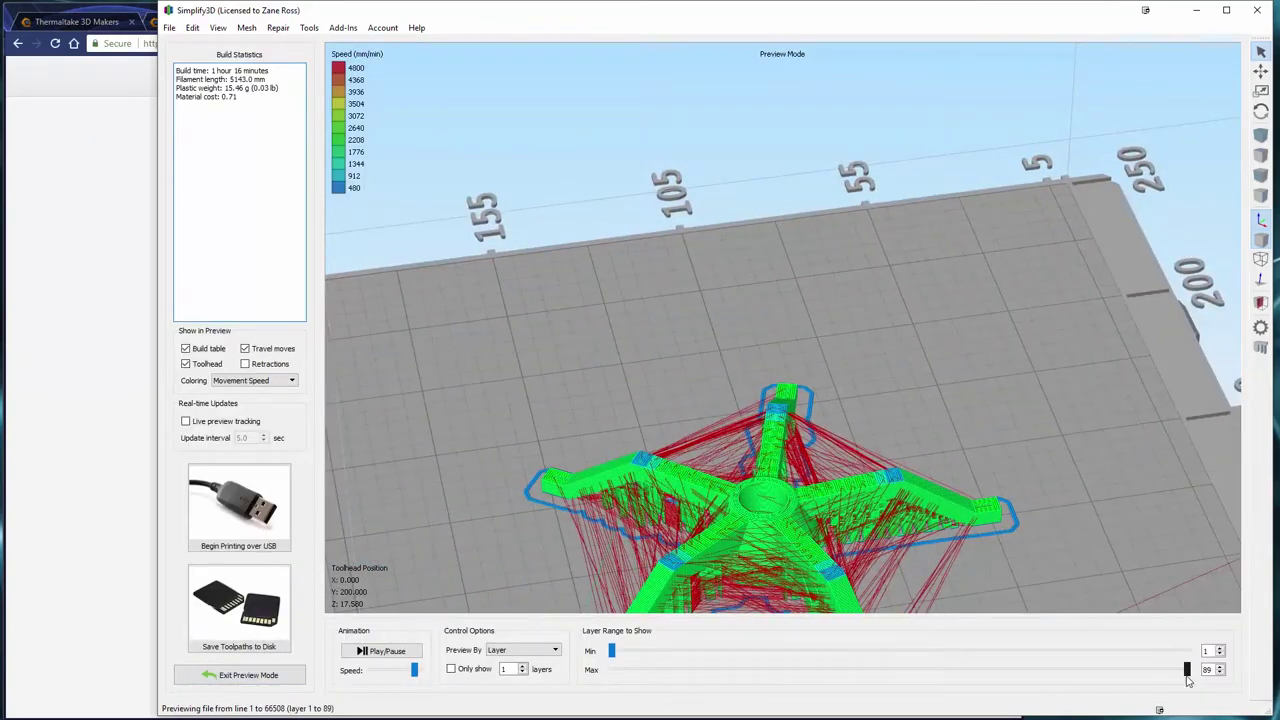
pyautogui.moveTo(1187, 669); pyautogui.dragTo(1213, 677)
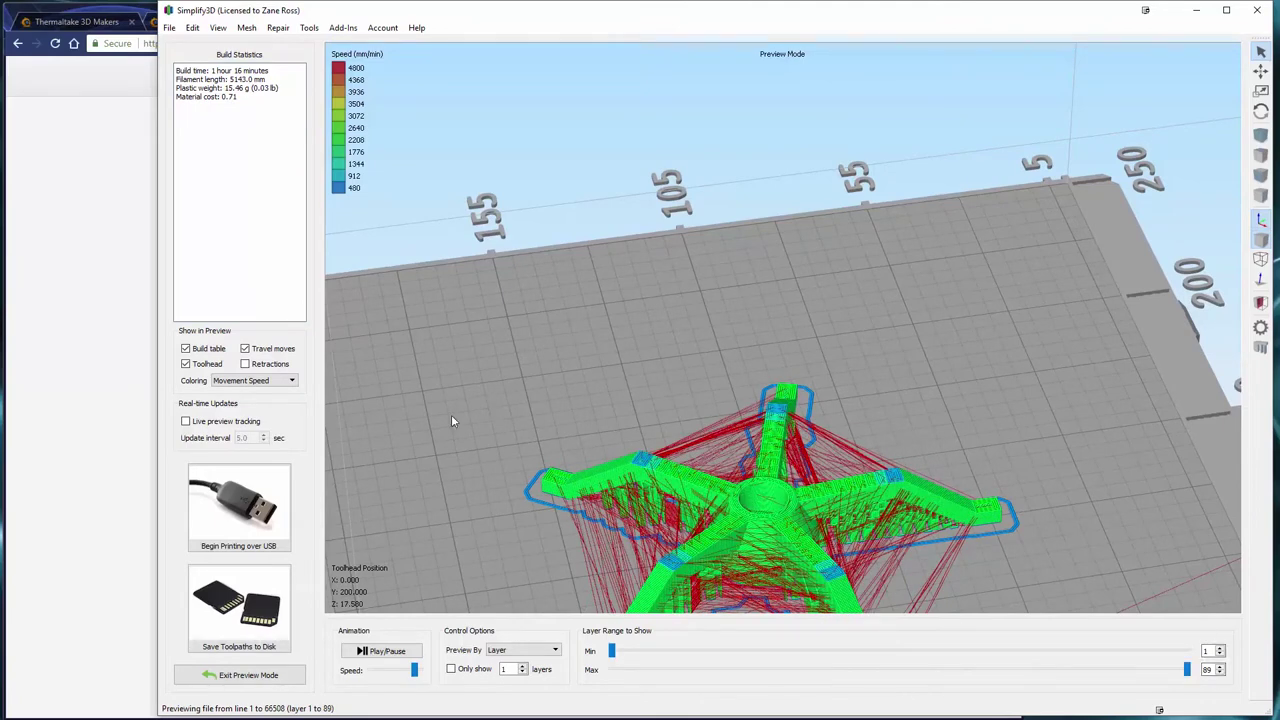